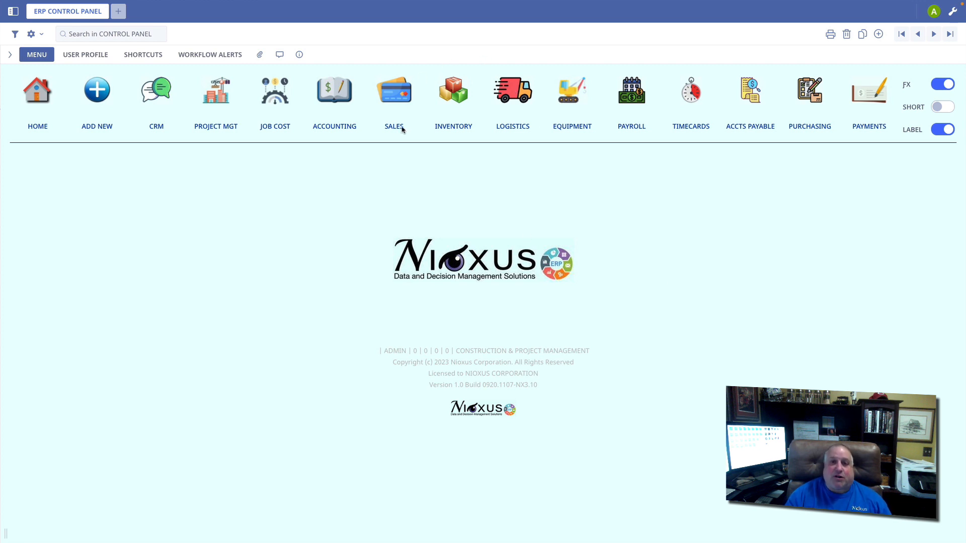
Switch off the FX function menu and display the Business Locations lists from the utilities.
click(939, 85)
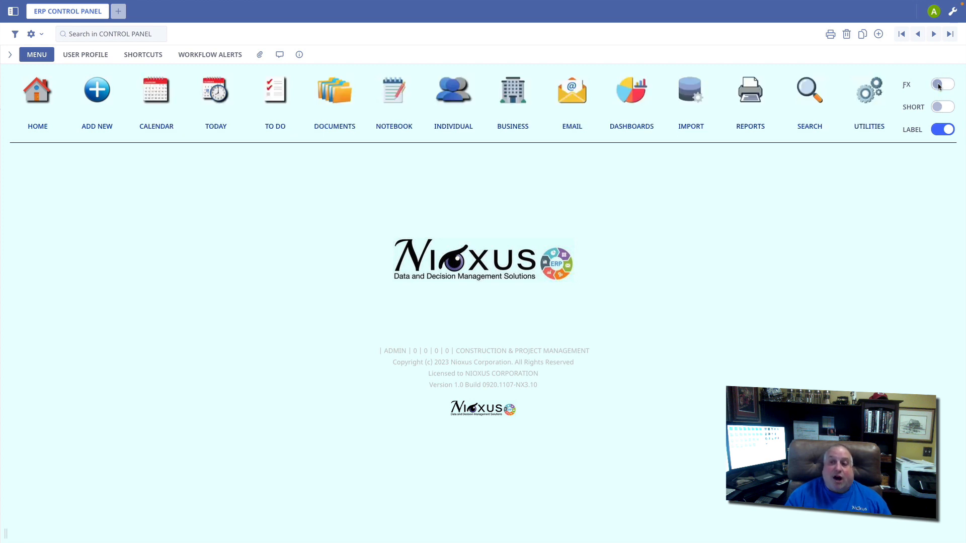
click(873, 97)
click(804, 169)
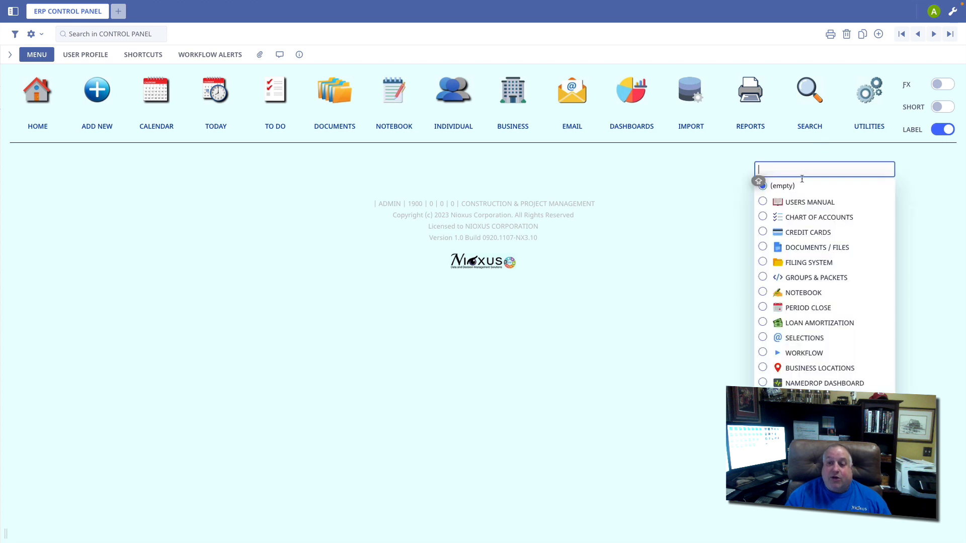
click(793, 368)
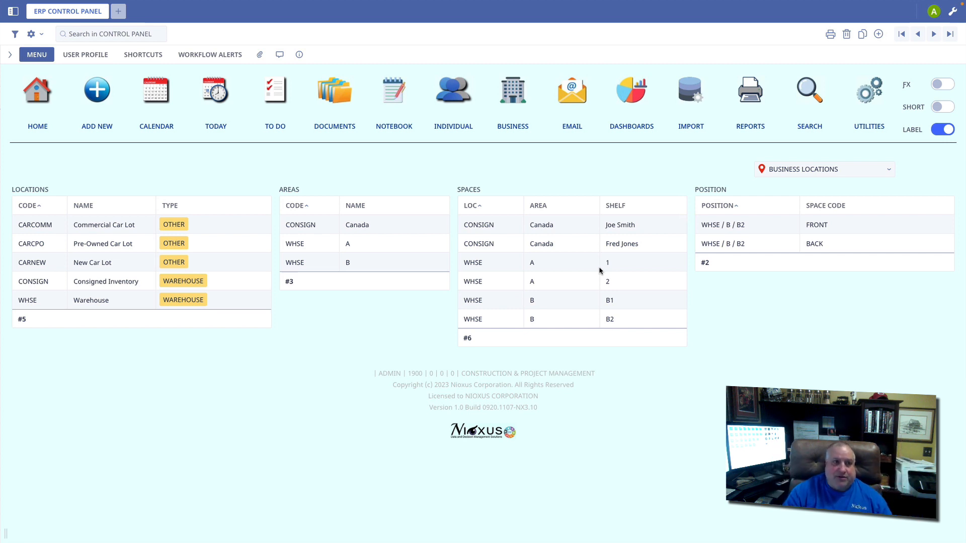
Create a new inventory location with location code WHSE C and location name Warehouse C.
click(98, 96)
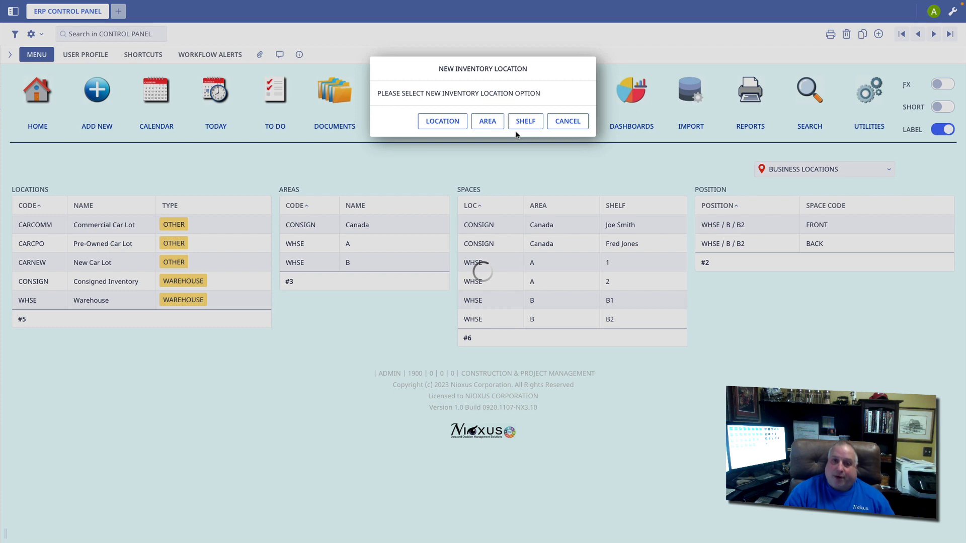
click(443, 122)
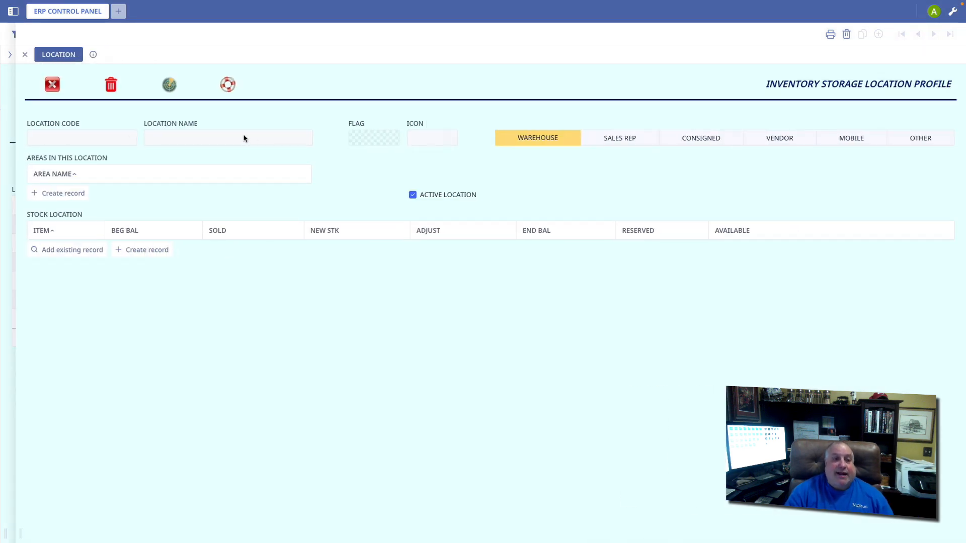
click(103, 139)
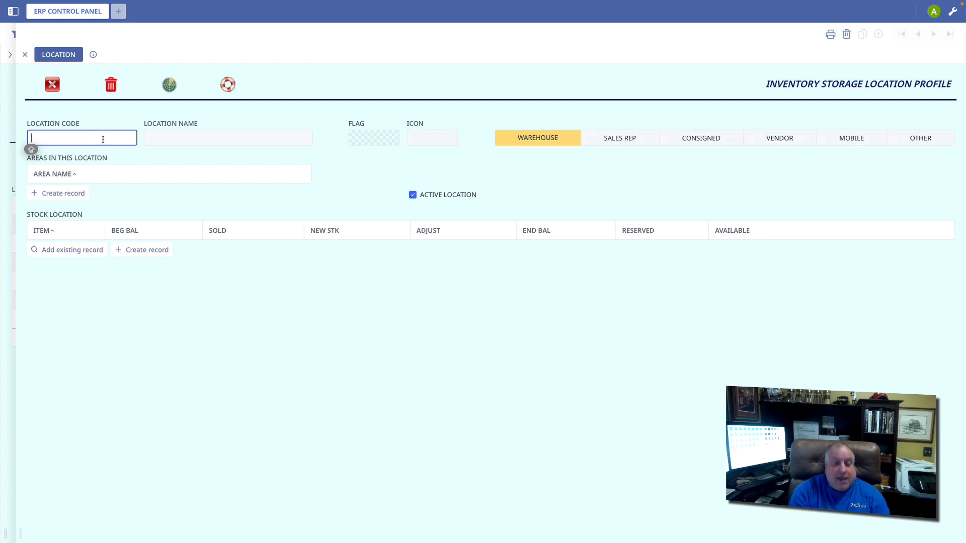
text(WHSE)
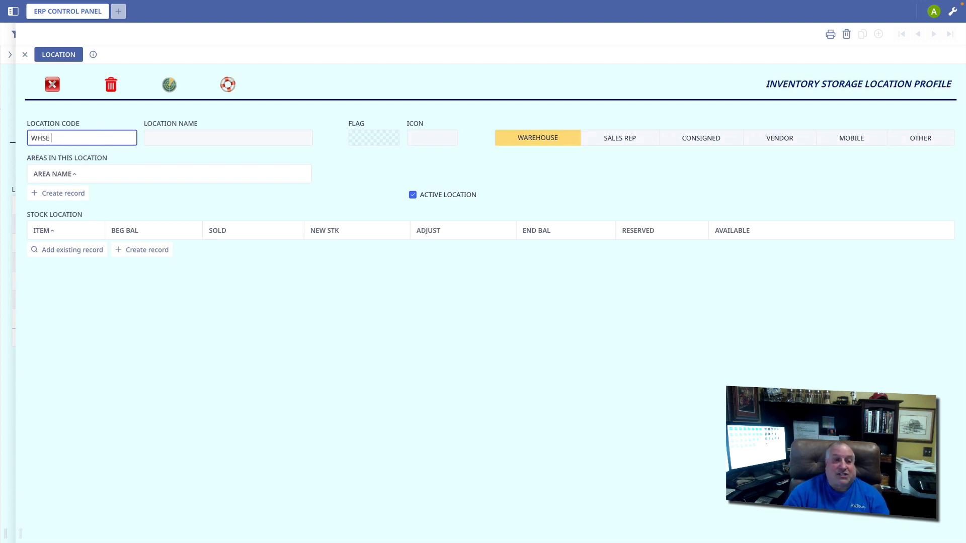
text( C)
click(201, 139)
text(W)
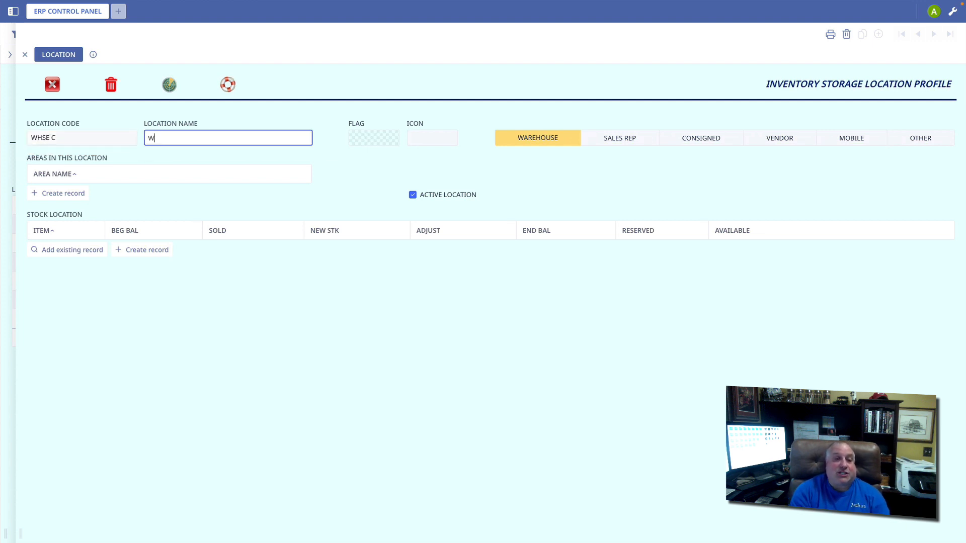
text(arehouse C)
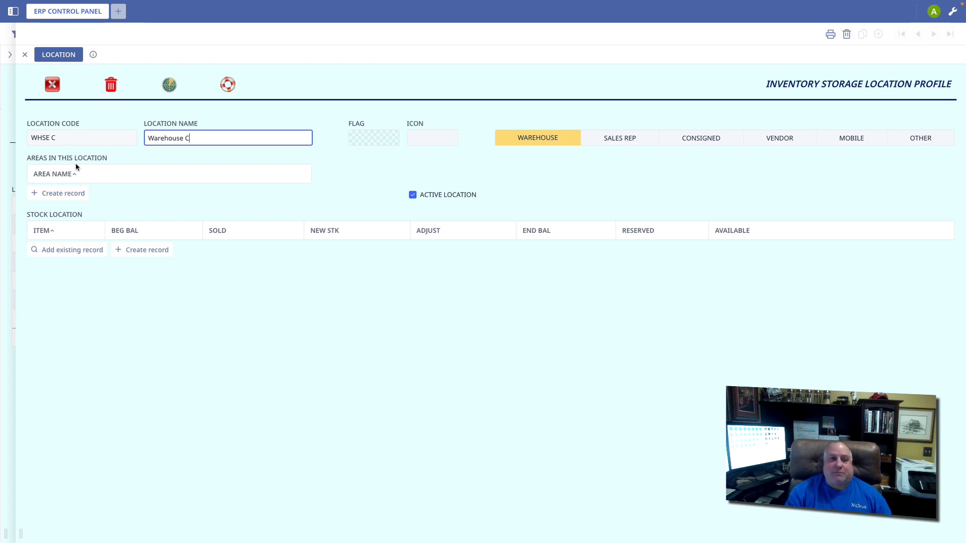
Add the storage areas A, B and C to the Warehouse C location.
click(68, 196)
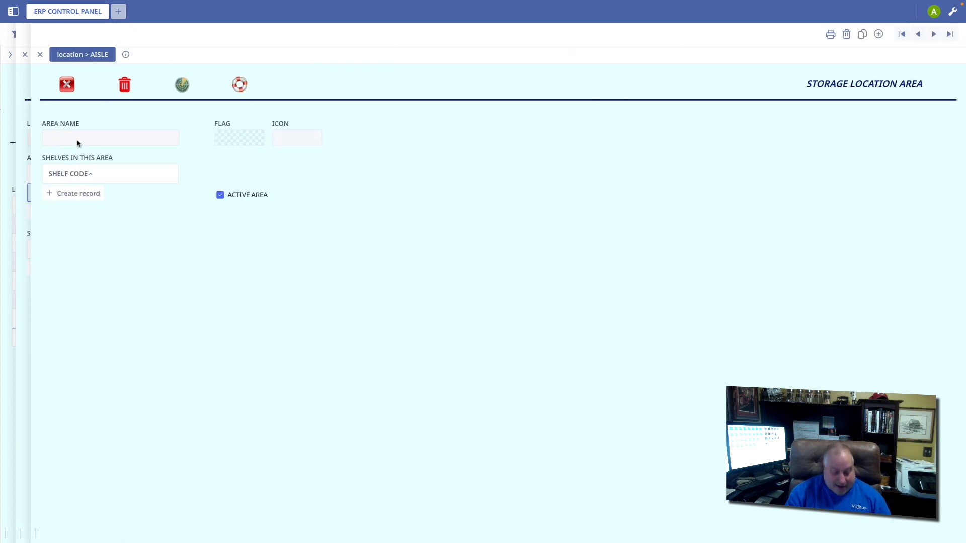
click(77, 141)
text(B)
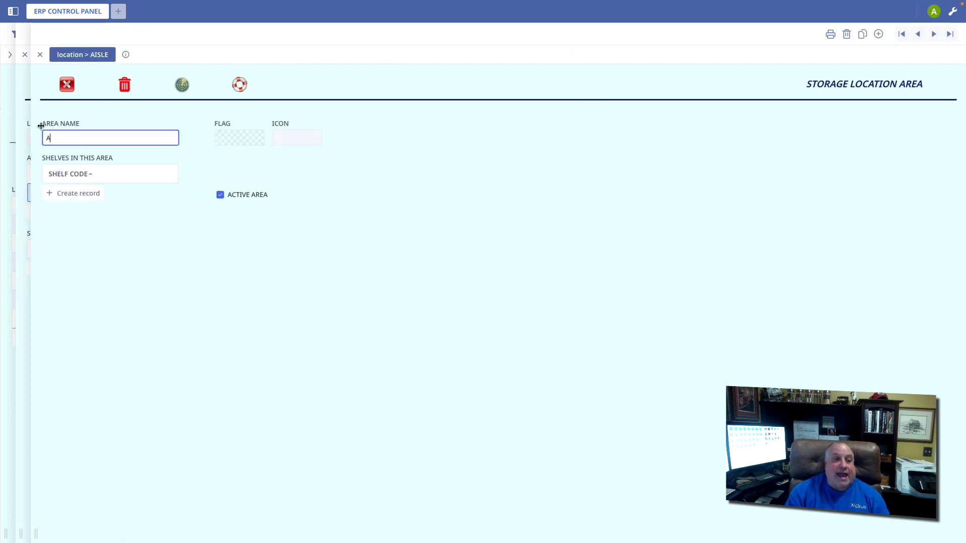
click(67, 85)
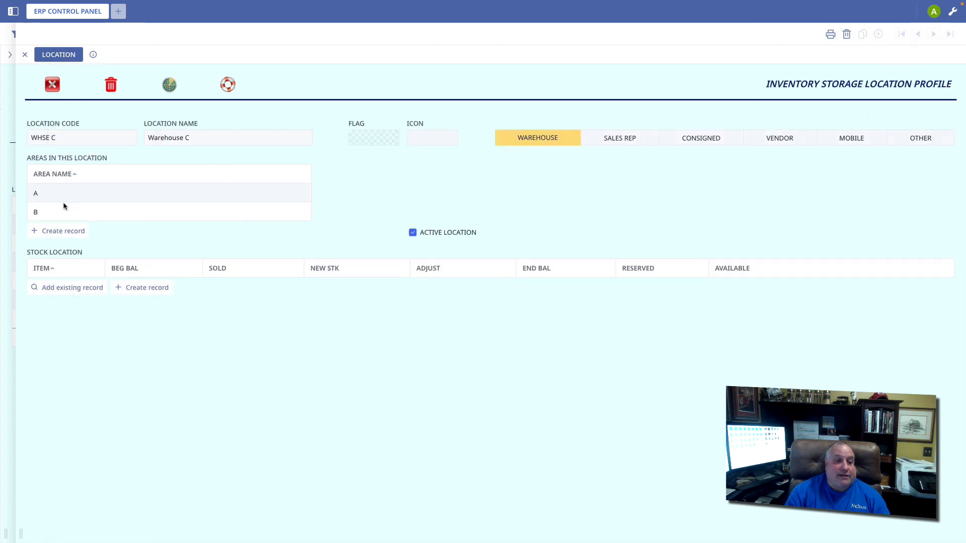
click(62, 230)
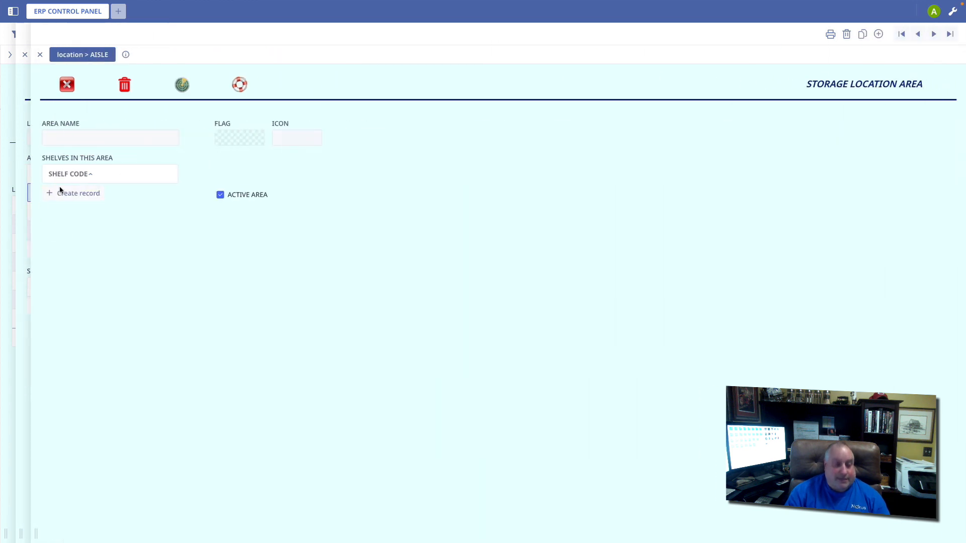
click(66, 134)
text(C)
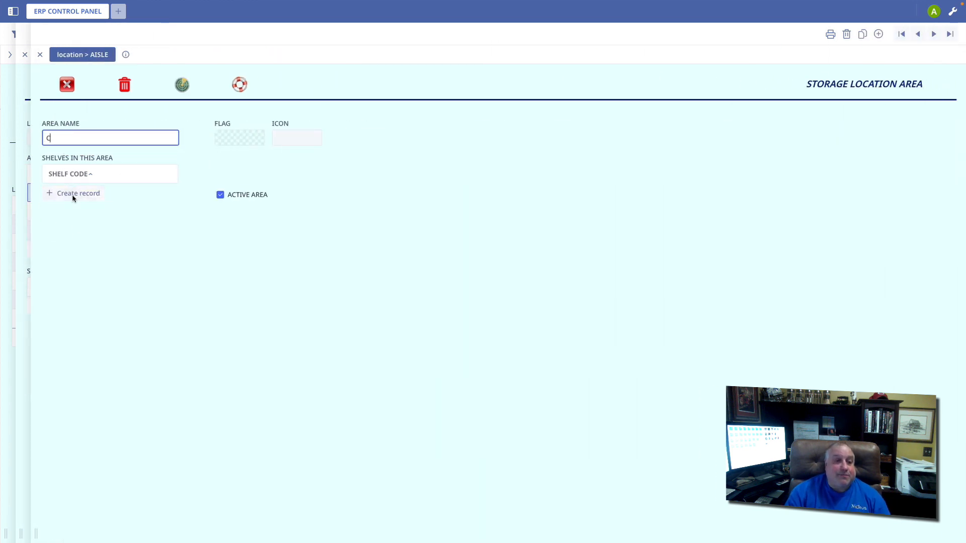
click(67, 85)
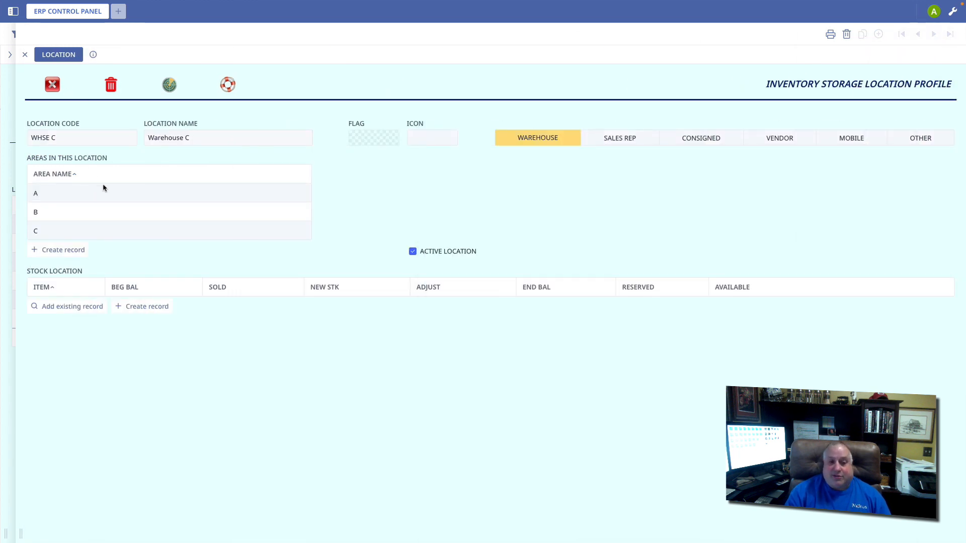
Add the shelves A1, A2, A3 and A4 to area A of Warehouse C.
click(50, 195)
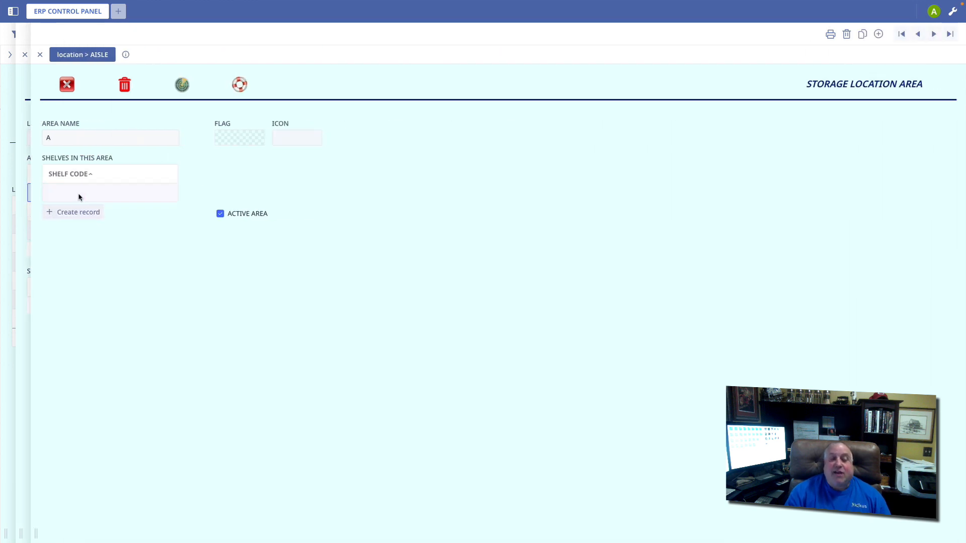
click(79, 195)
click(84, 140)
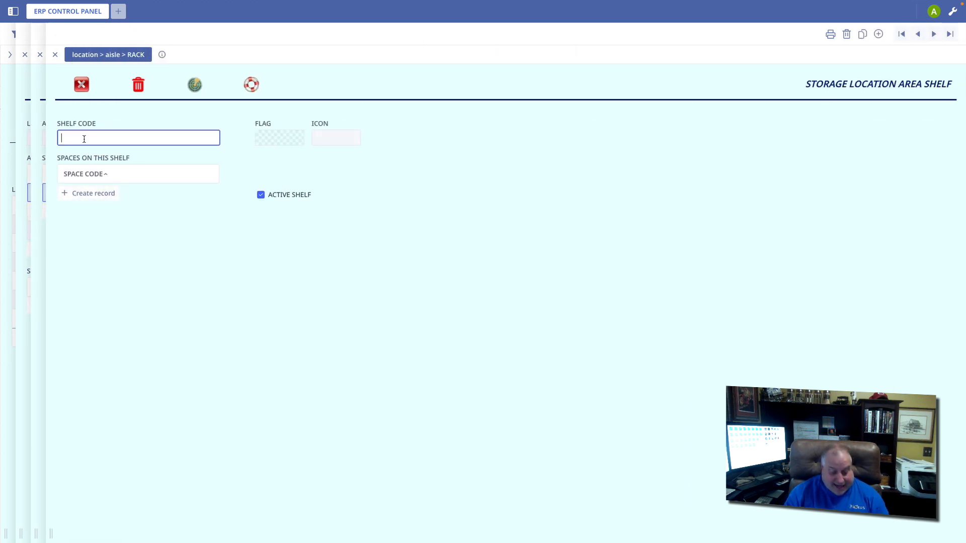
text(A1)
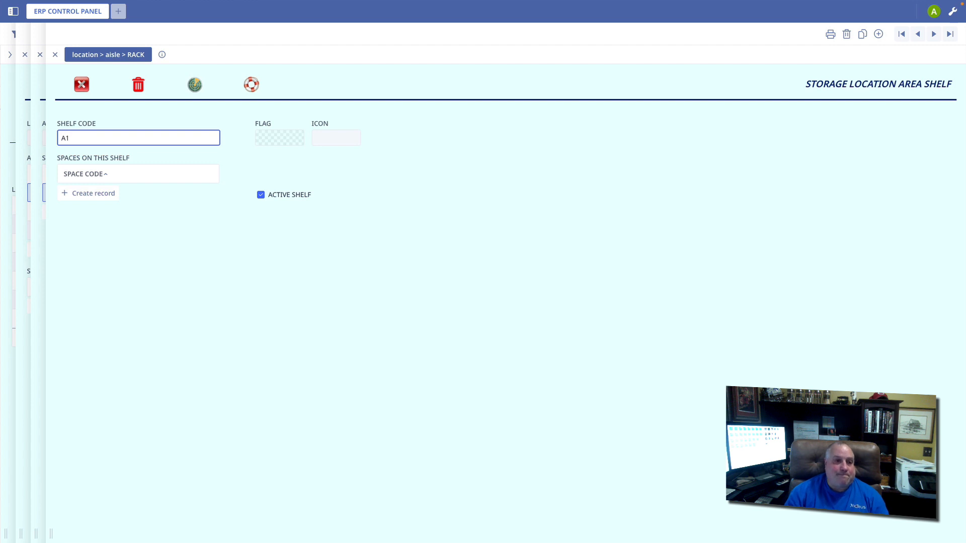
key(BackSpace)
text(4)
click(81, 84)
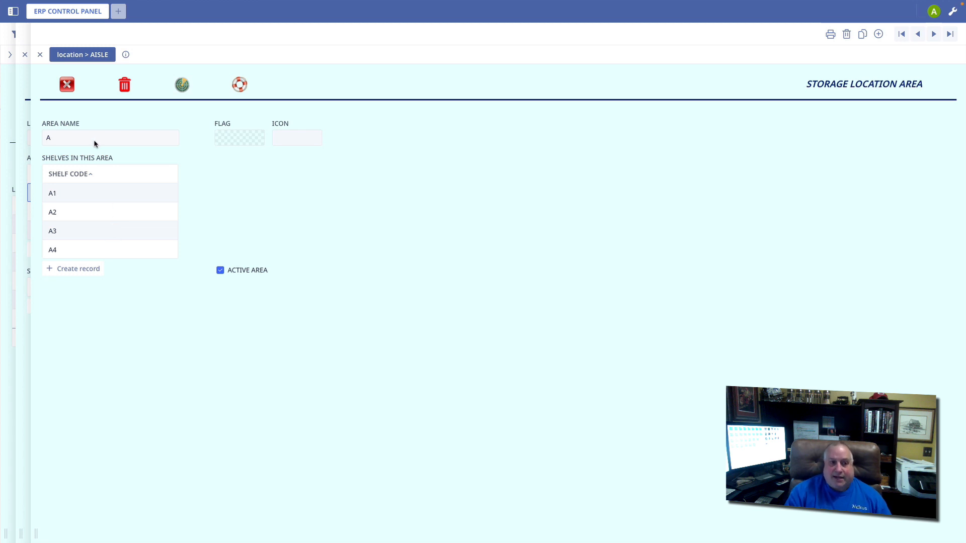
Add spaces 1, 2 and 3 to shelf A4 and return to the Business Locations lists.
click(85, 255)
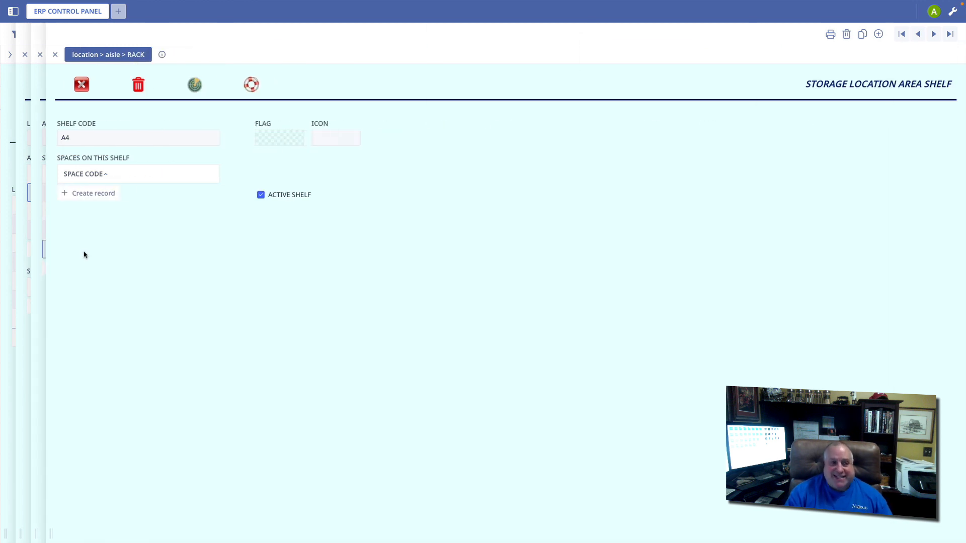
click(89, 193)
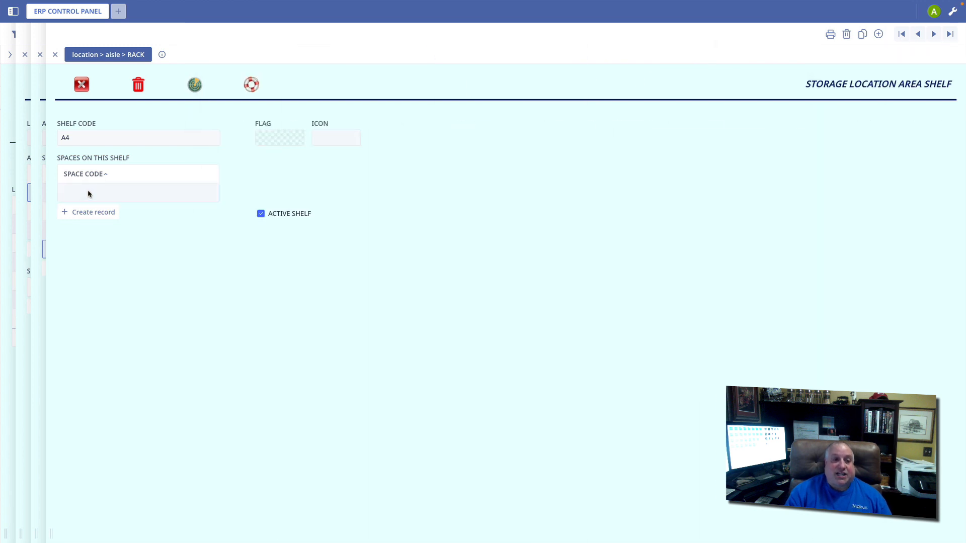
click(87, 199)
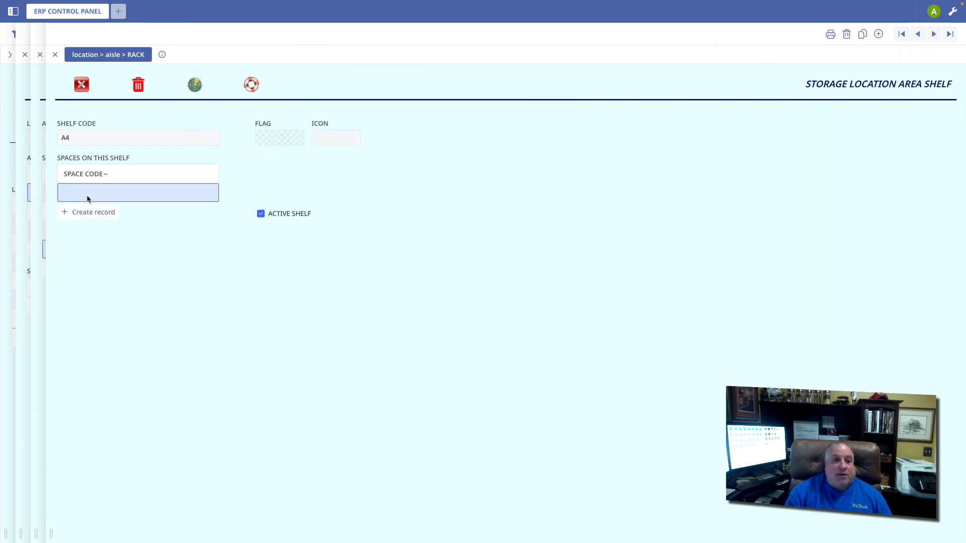
click(107, 137)
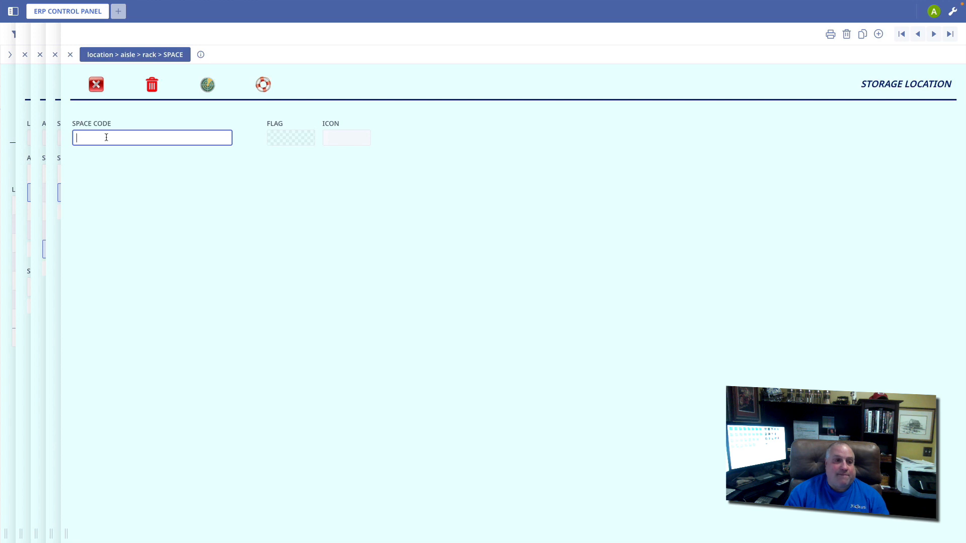
text(2)
key(Return)
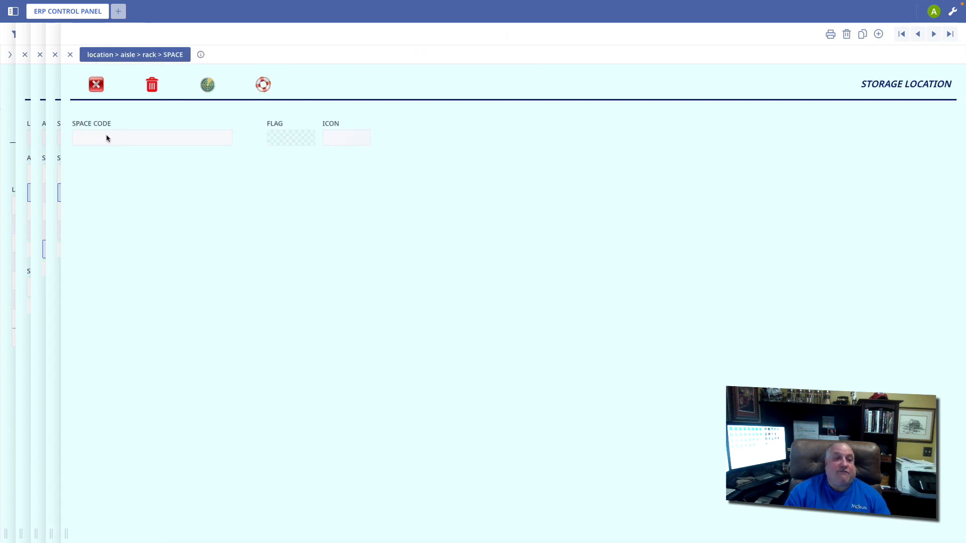
text(3)
click(96, 85)
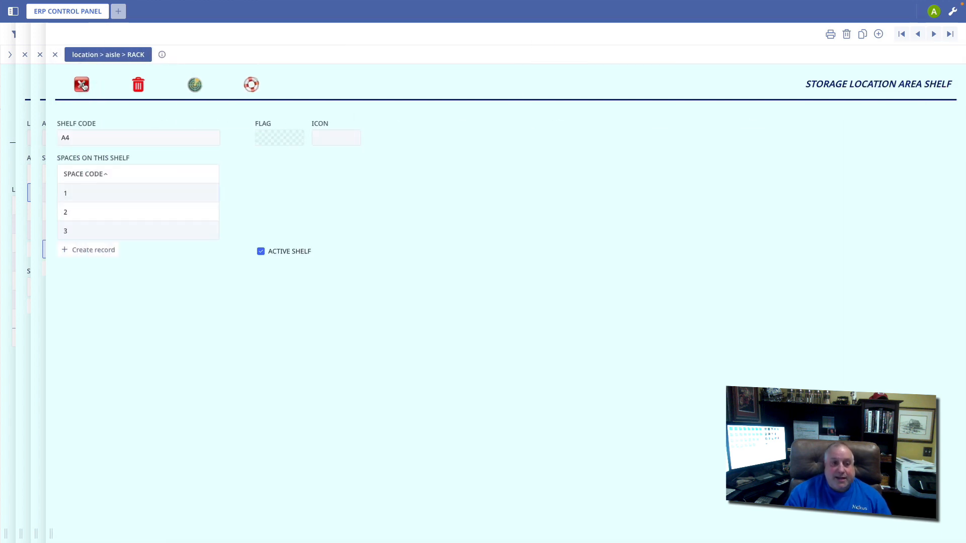
click(82, 86)
click(67, 85)
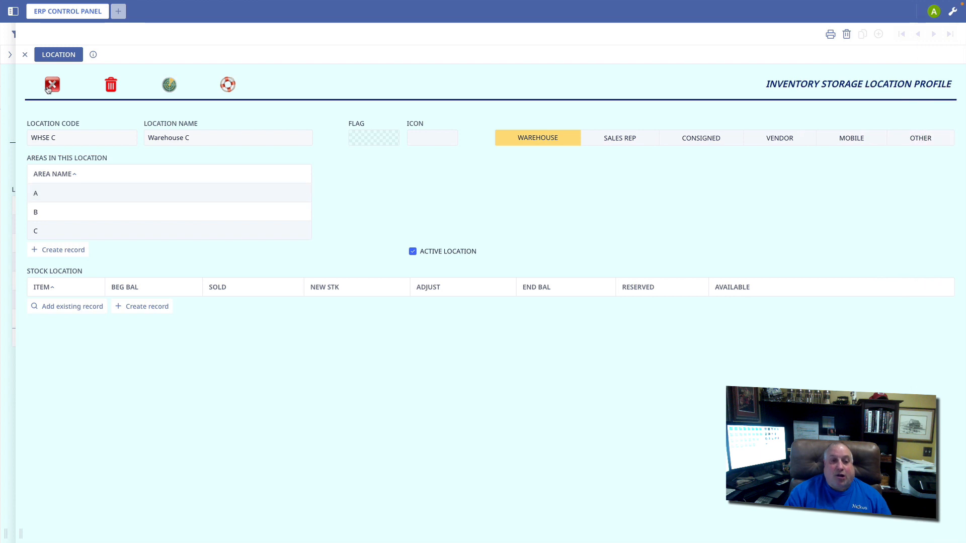
click(52, 86)
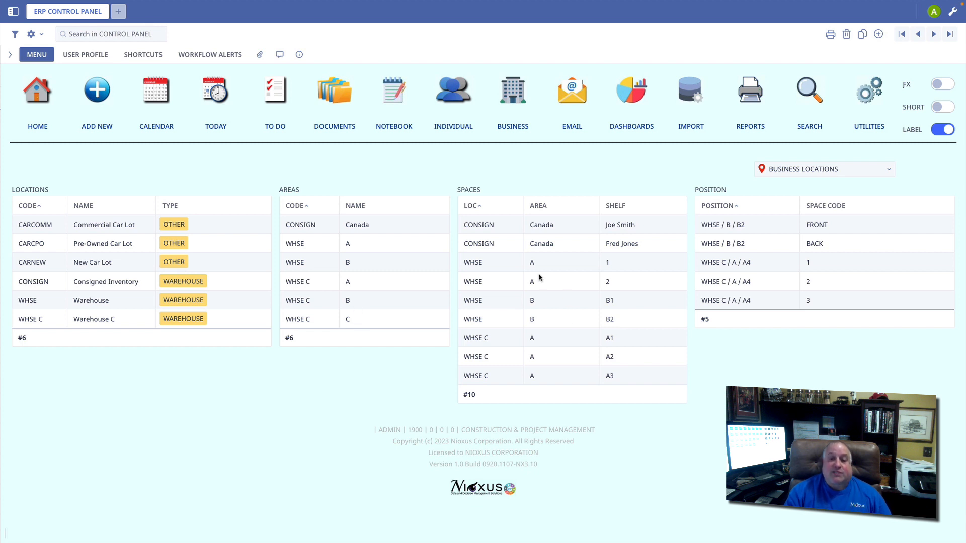
scroll(496, 342, down, 1)
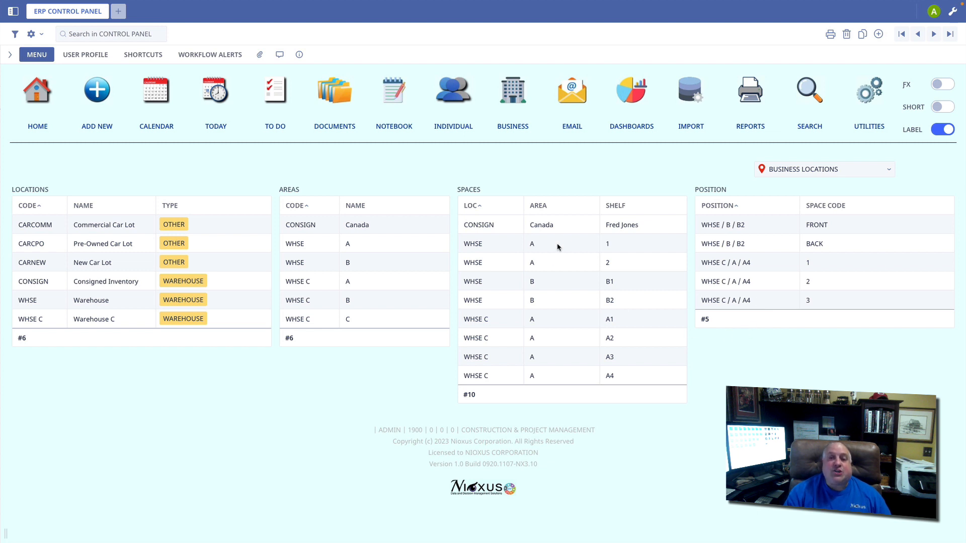
Review the profile of finished good Product 1234 in the inventory, and go back to the Business Locations lists.
click(942, 84)
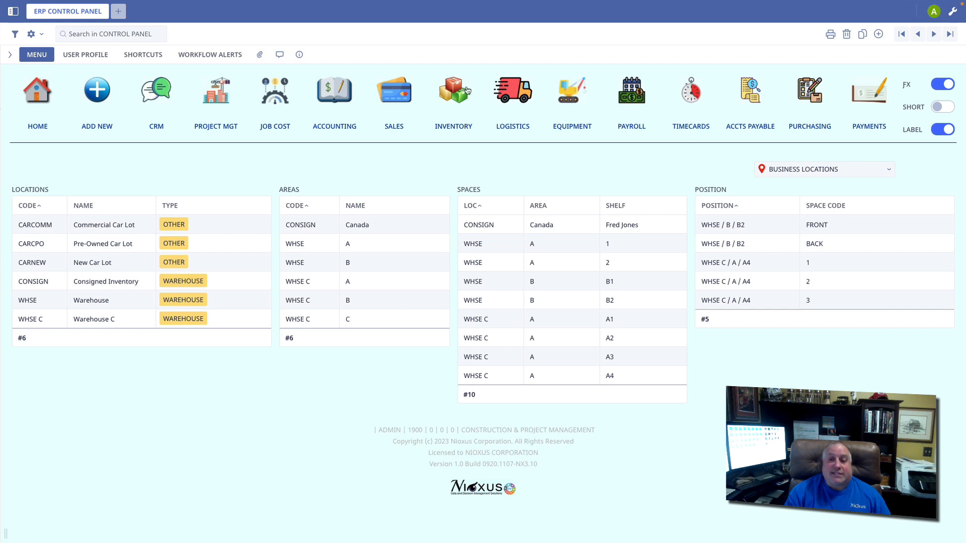
click(461, 90)
click(705, 224)
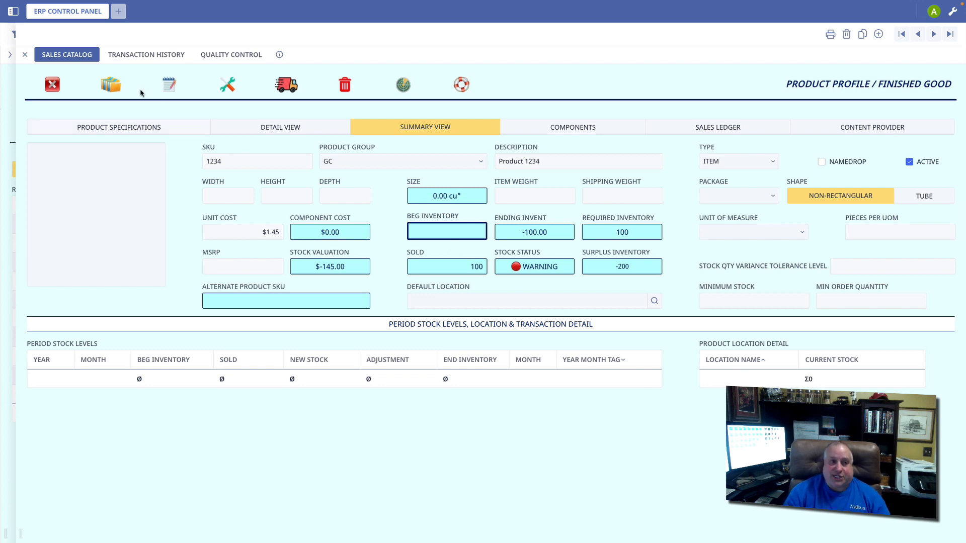
click(53, 86)
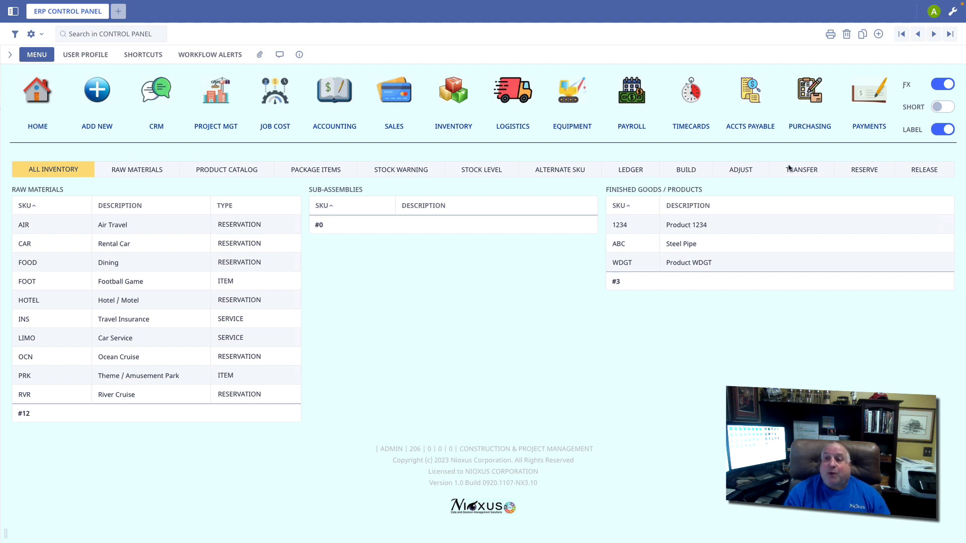
click(939, 85)
click(861, 100)
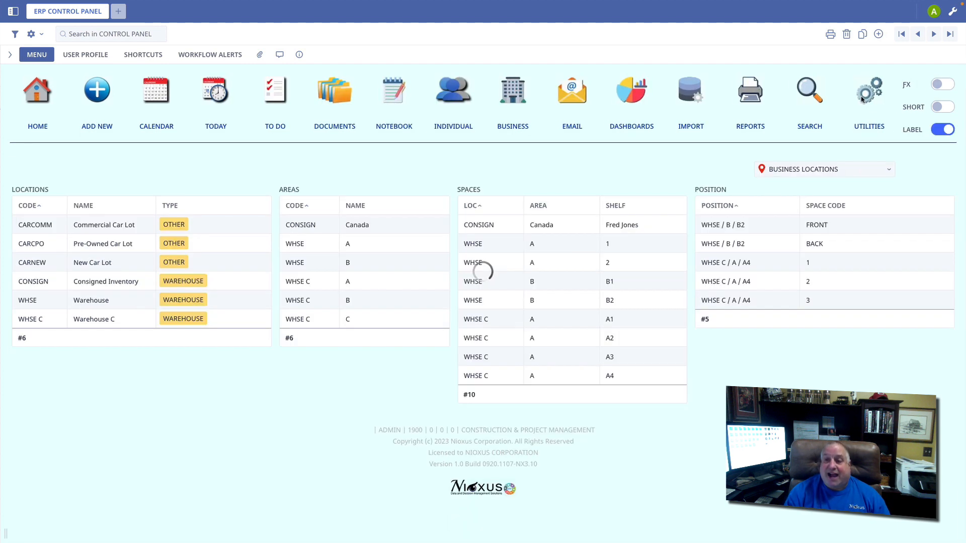